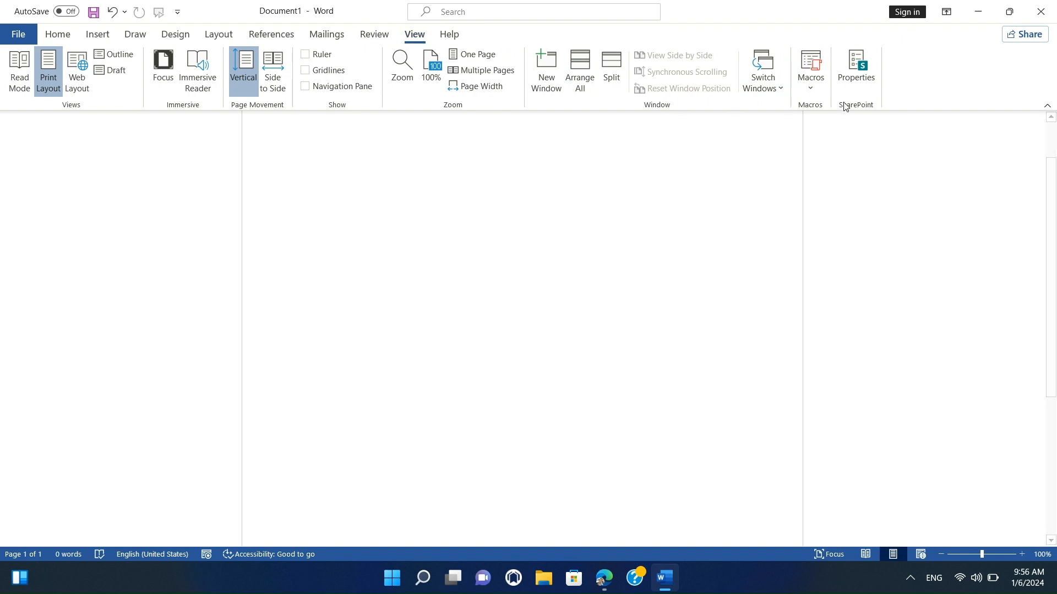
Start recording Macro1 stored in All Documents (Normal.dotm), choosing keyboard assignment but entering no shortcut key.
{"action": "left_click", "coordinate": [811, 89]}
{"action": "left_click", "coordinate": [811, 89]}
{"action": "left_click", "coordinate": [810, 87]}
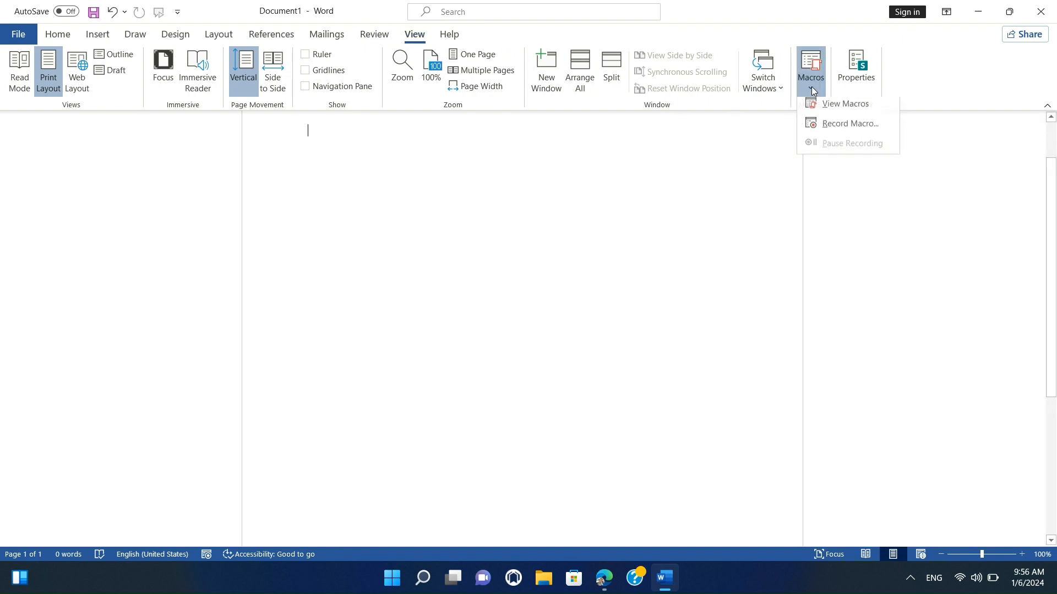
{"action": "left_click", "coordinate": [829, 128]}
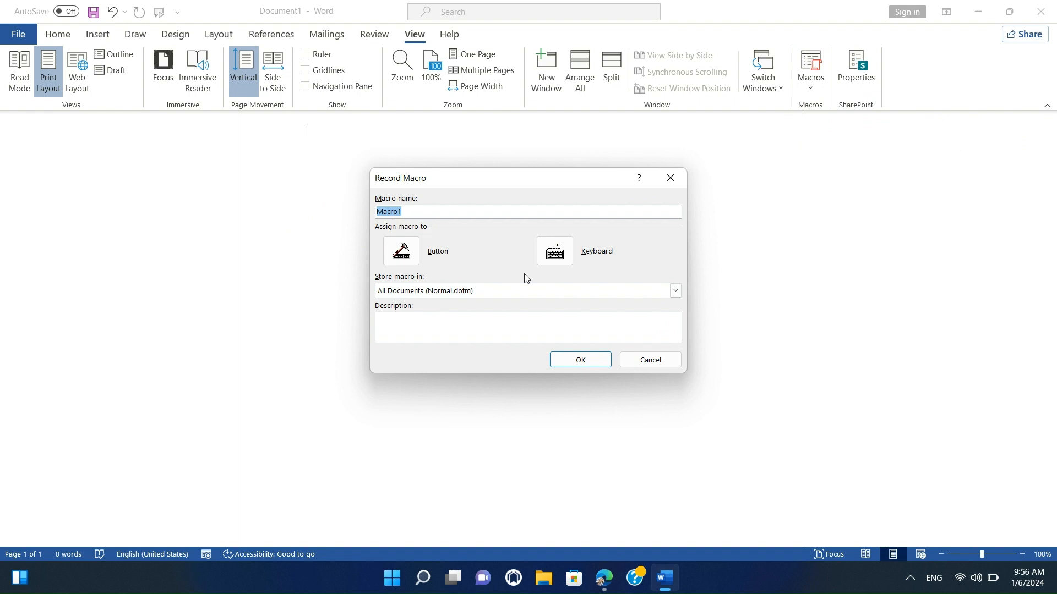
{"action": "left_click", "coordinate": [405, 212]}
{"action": "left_click", "coordinate": [559, 258]}
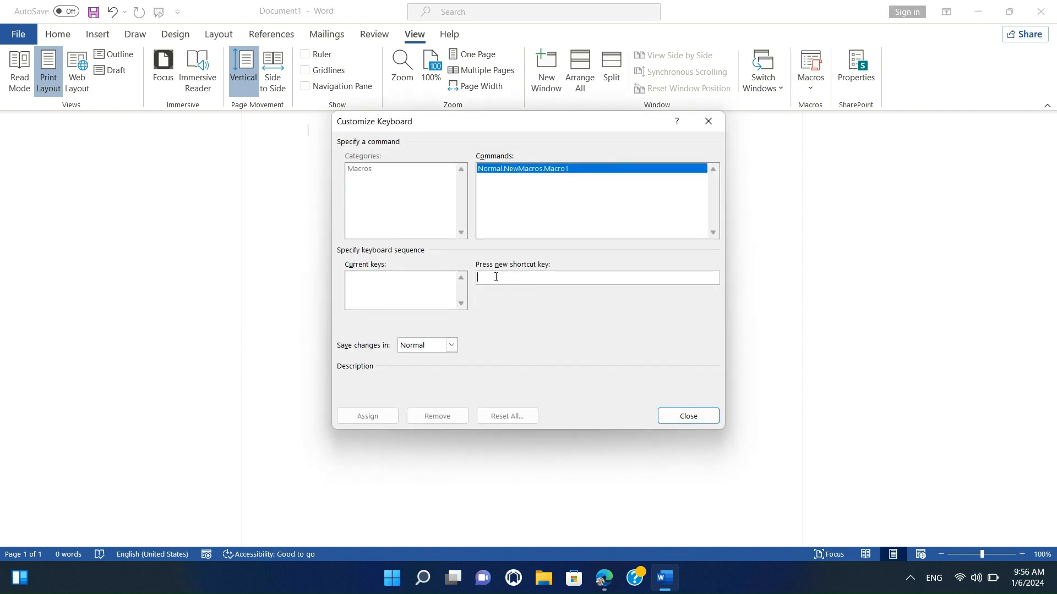
{"action": "left_click", "coordinate": [676, 419]}
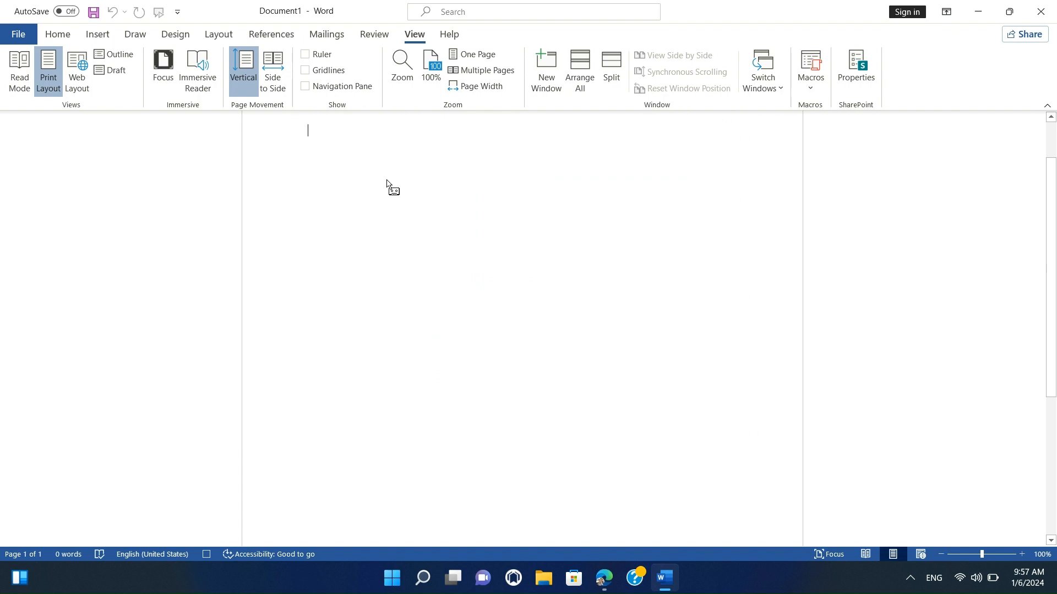
Enter the letter opening "to," and "the Manager" on two separate lines.
{"action": "type", "text": "to , the"}
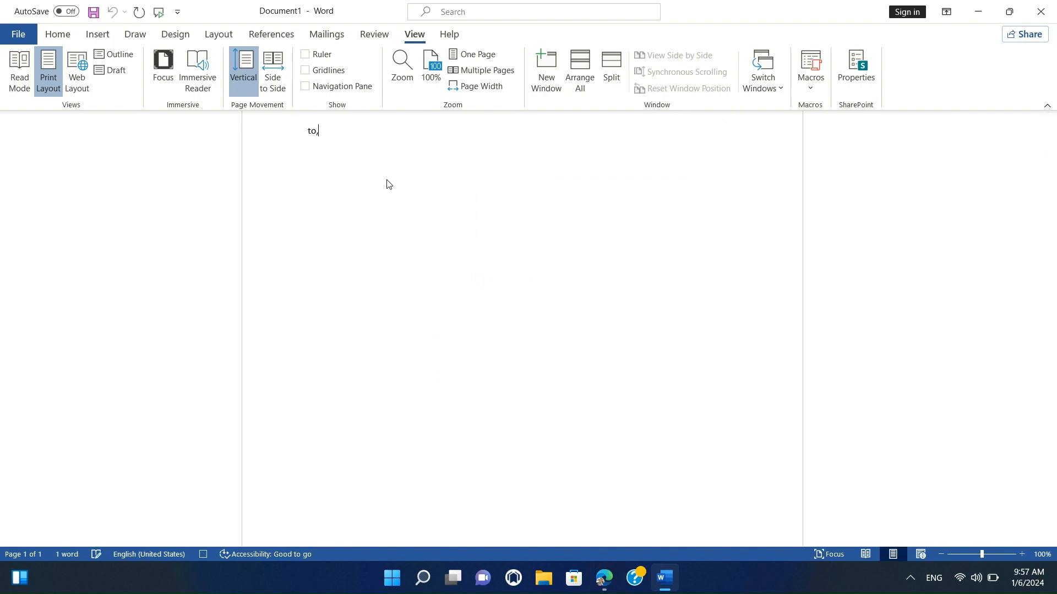
{"action": "key", "text": "BackSpace"}
{"action": "key", "text": "BackSpace"}
{"action": "key", "text": "BackSpace"}
{"action": "key", "text": "Return"}
{"action": "type", "text": "the Manag"}
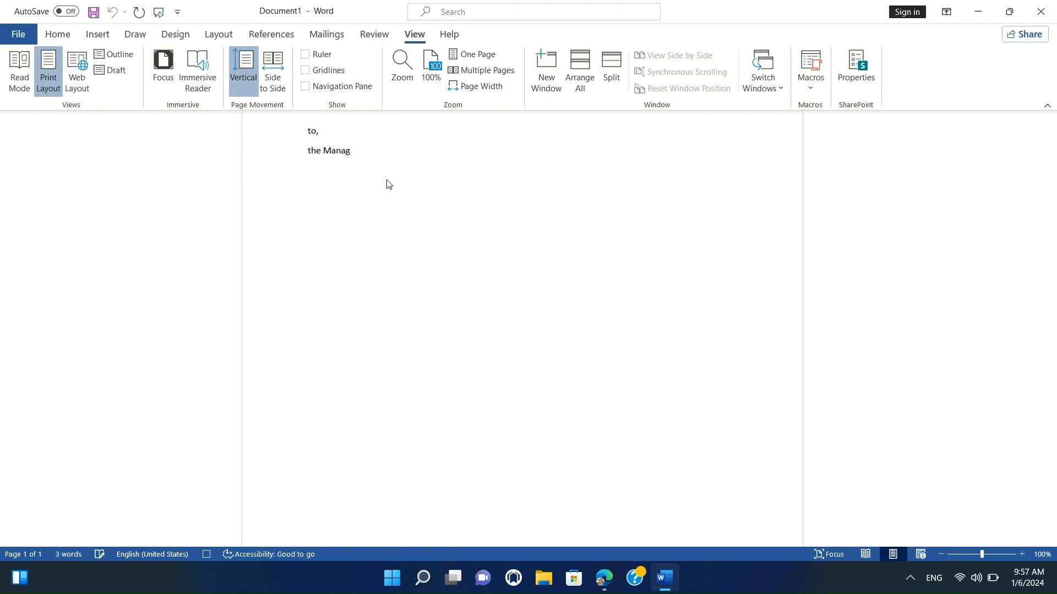
{"action": "type", "text": "er"}
Enter the random-text formula "=rand(2)" on the line below "the Manager".
{"action": "key", "text": "Return"}
{"action": "type", "text": "=ra"}
{"action": "type", "text": "nd(2"}
{"action": "type", "text": ","}
{"action": "key", "text": "Return"}
{"action": "key", "text": "BackSpace"}
{"action": "key", "text": "BackSpace"}
{"action": "type", "text": ")"}
Leave a blank line, add the closing "your faithfully", and stop recording the macro.
{"action": "key", "text": "Return"}
{"action": "key", "text": "Return"}
{"action": "type", "text": "your faithfully"}
{"action": "scroll", "coordinate": [392, 181], "scroll_direction": "up", "scroll_amount": 2}
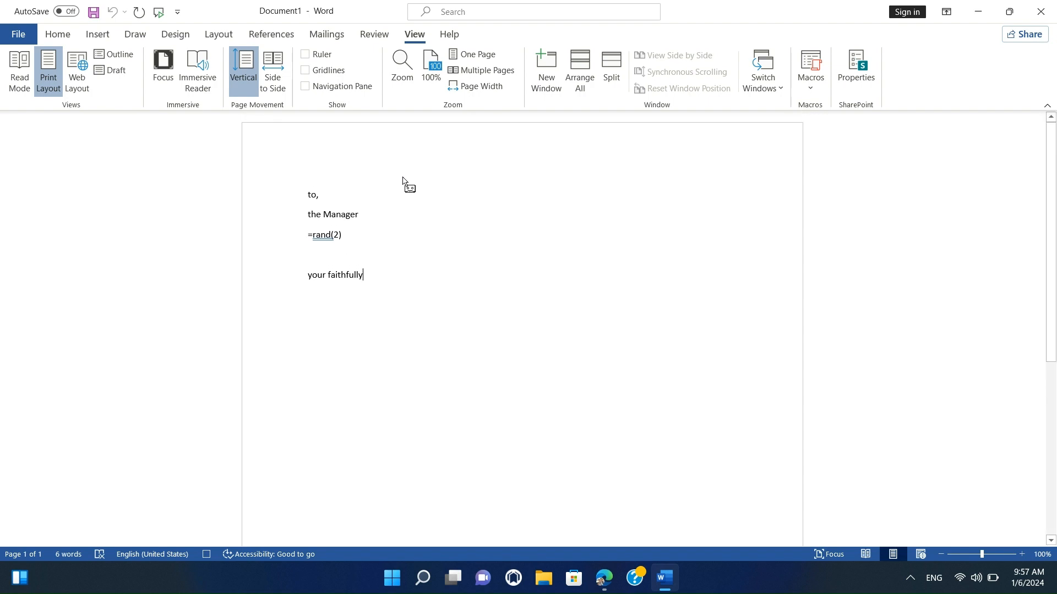
{"action": "left_click", "coordinate": [811, 74]}
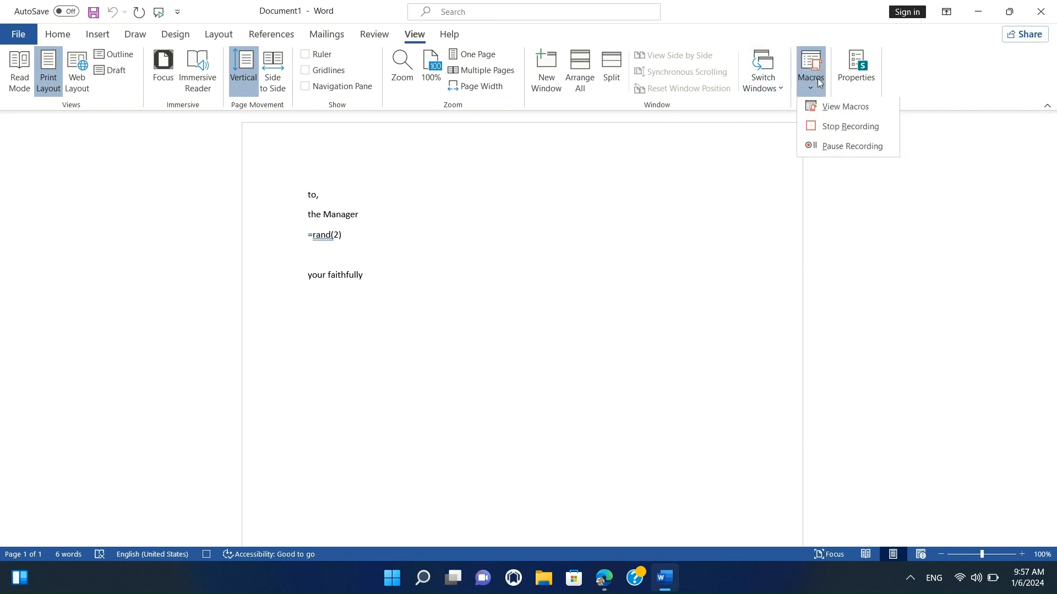
{"action": "left_click", "coordinate": [857, 127]}
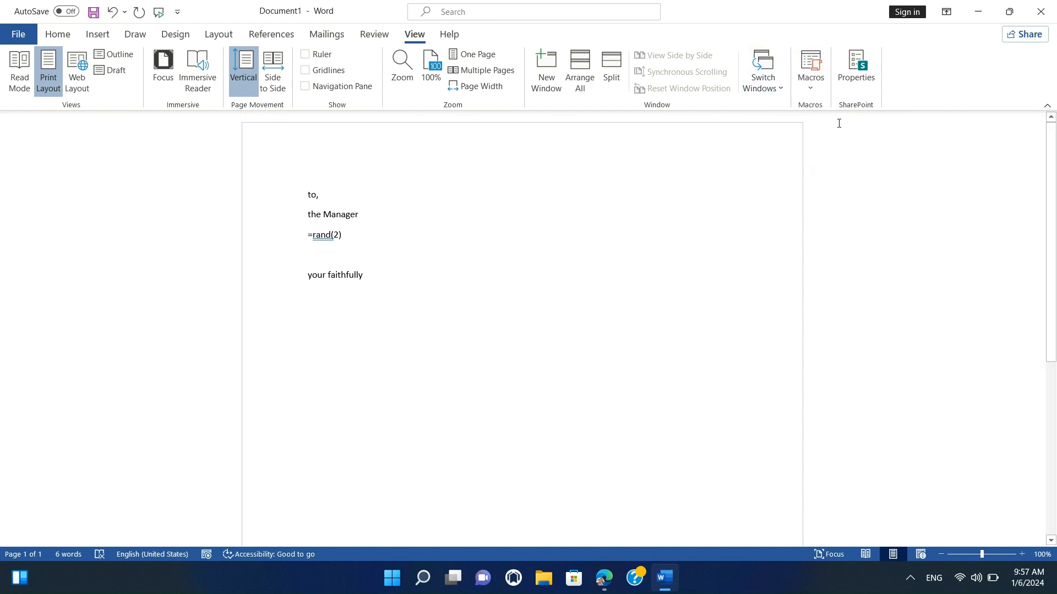
Expand the =rand(2) line into sample paragraphs and start a new line below "your faithfully".
{"action": "left_click", "coordinate": [813, 87]}
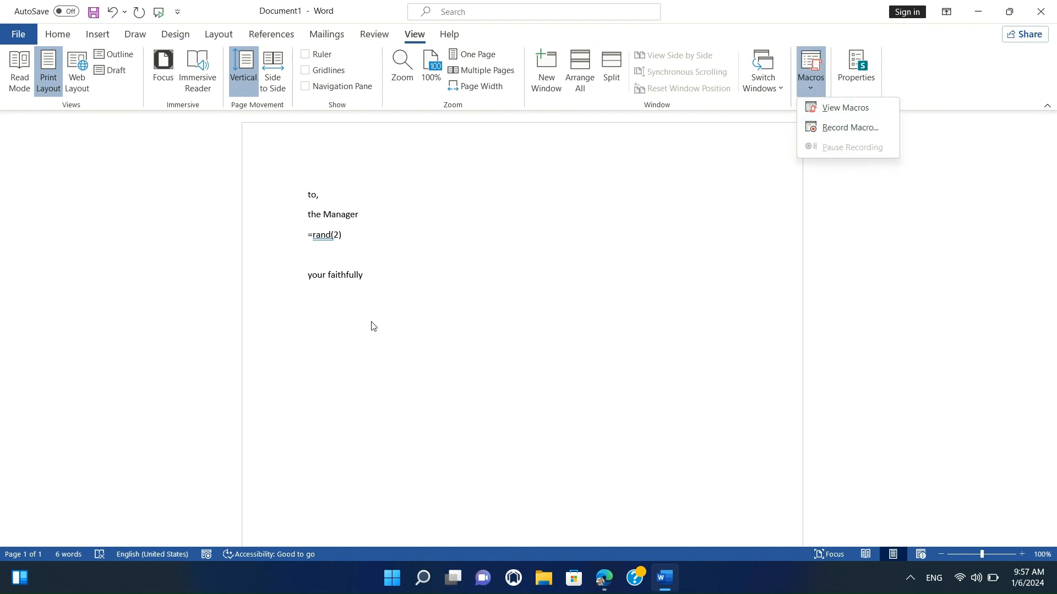
{"action": "left_click", "coordinate": [382, 283]}
{"action": "key", "text": "Return"}
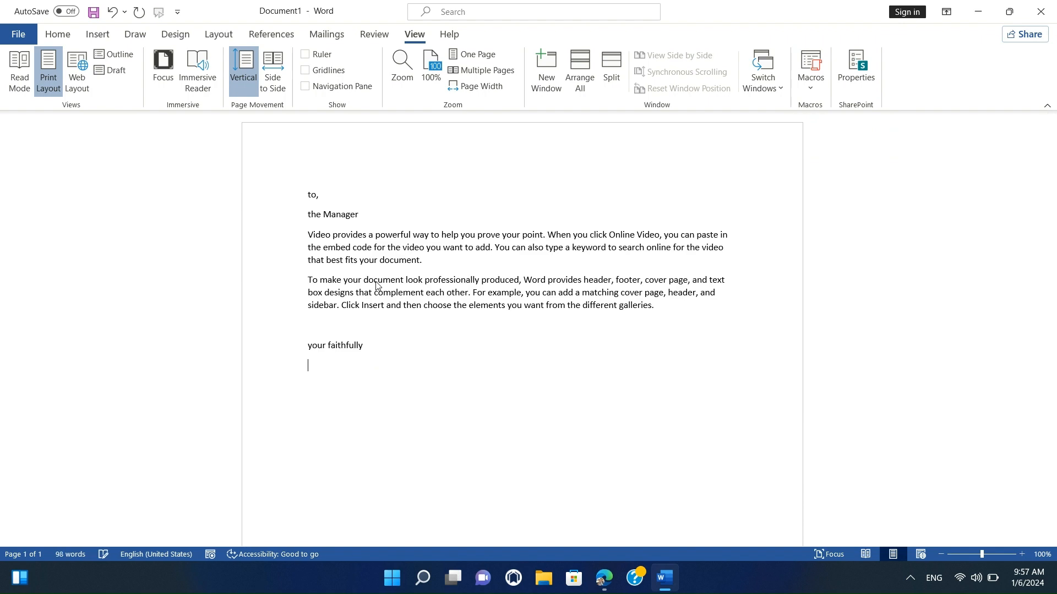
Run Macro1 on the empty line at the end of the document.
{"action": "left_click", "coordinate": [812, 88]}
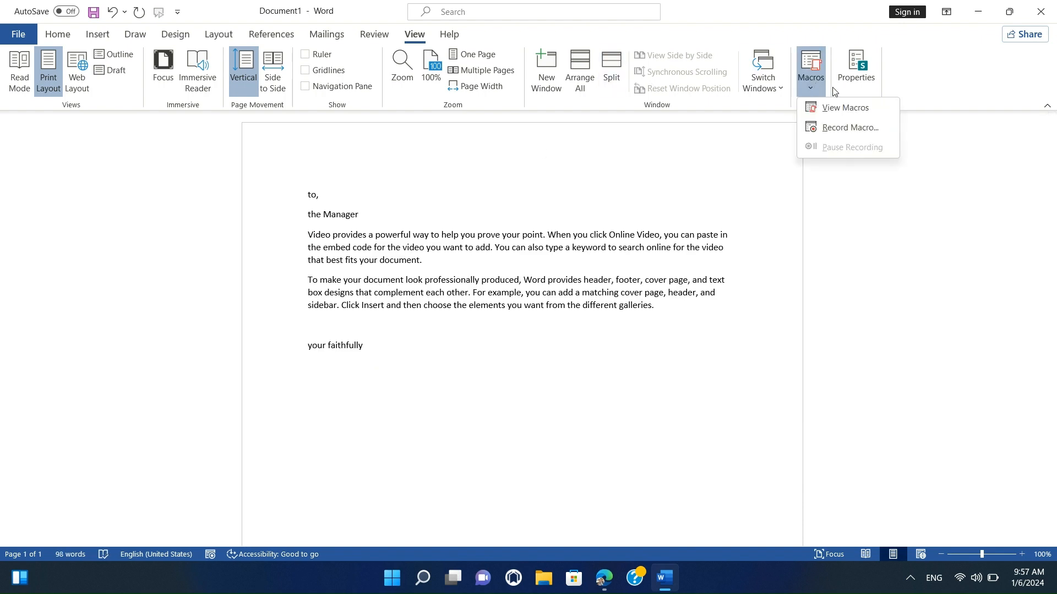
{"action": "left_click", "coordinate": [836, 108]}
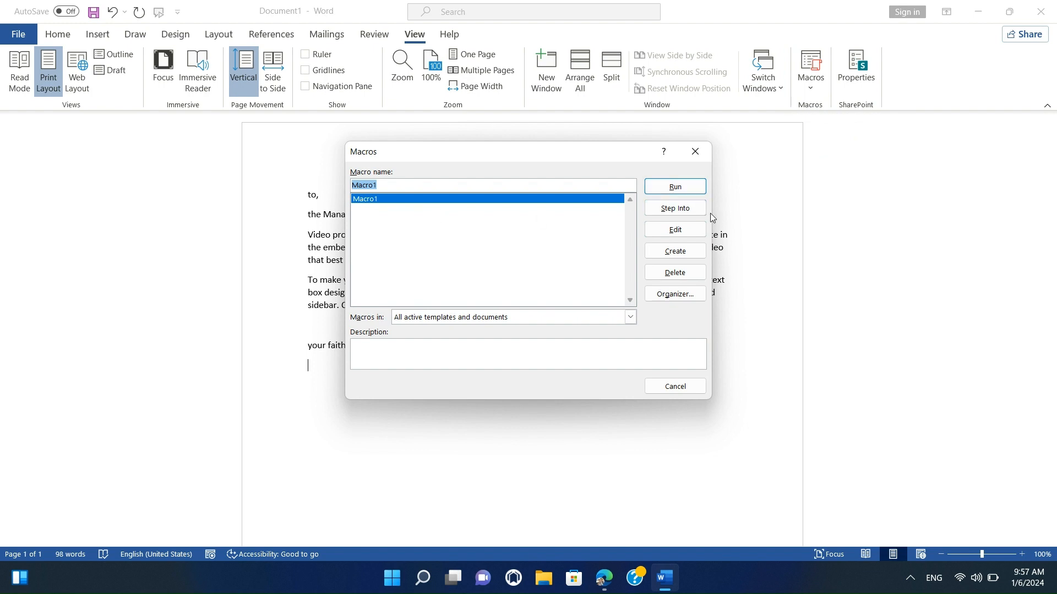
{"action": "left_click", "coordinate": [677, 187]}
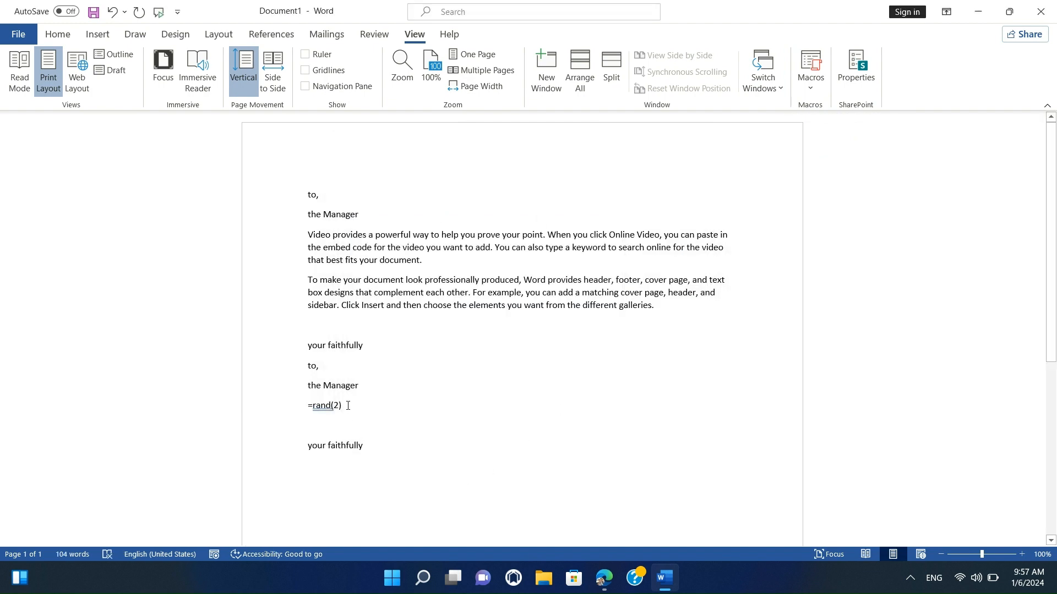
Edit Macro1's code, replacing the underscore in the "=rand(2_" text with a closing parenthesis, and close the Visual Basic editor.
{"action": "left_click", "coordinate": [811, 83]}
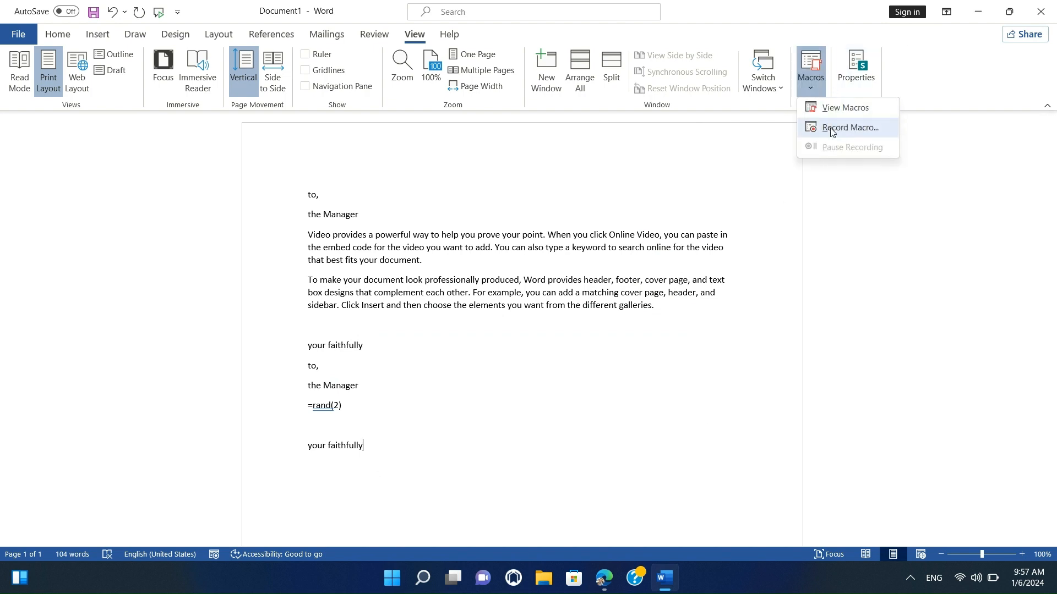
{"action": "left_click", "coordinate": [837, 109]}
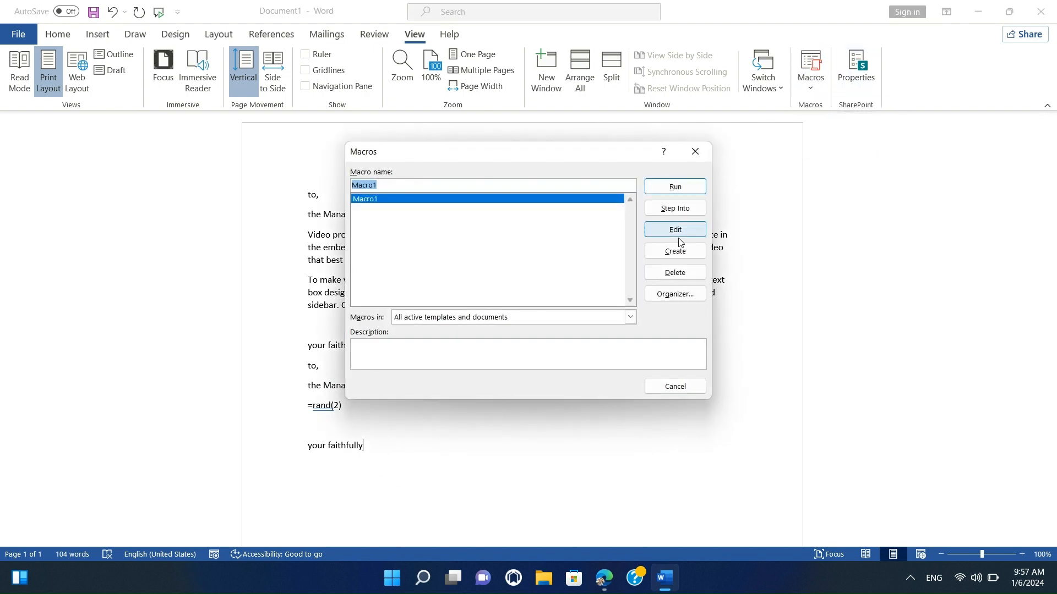
{"action": "left_click", "coordinate": [675, 230]}
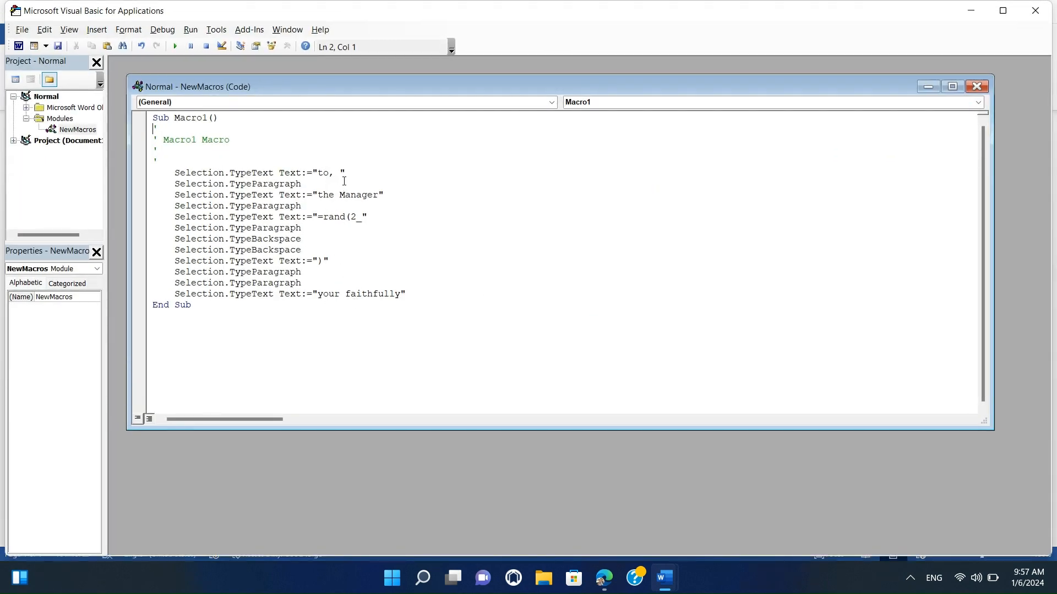
{"action": "left_click", "coordinate": [324, 175]}
{"action": "left_click", "coordinate": [361, 219]}
{"action": "key", "text": "BackSpace"}
{"action": "type", "text": ")"}
{"action": "left_click", "coordinate": [976, 86]}
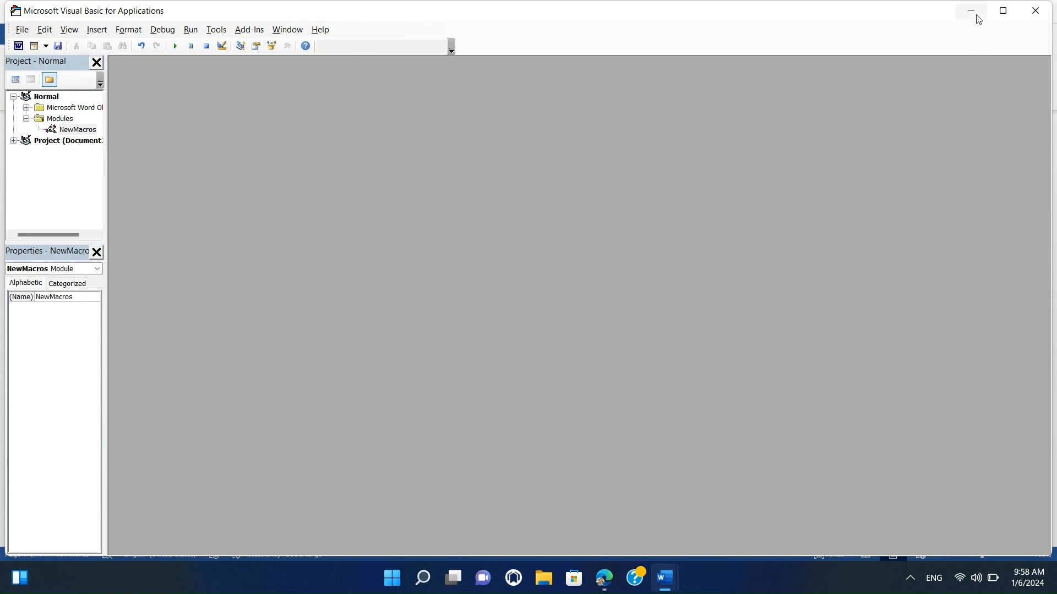
{"action": "left_click", "coordinate": [1035, 10]}
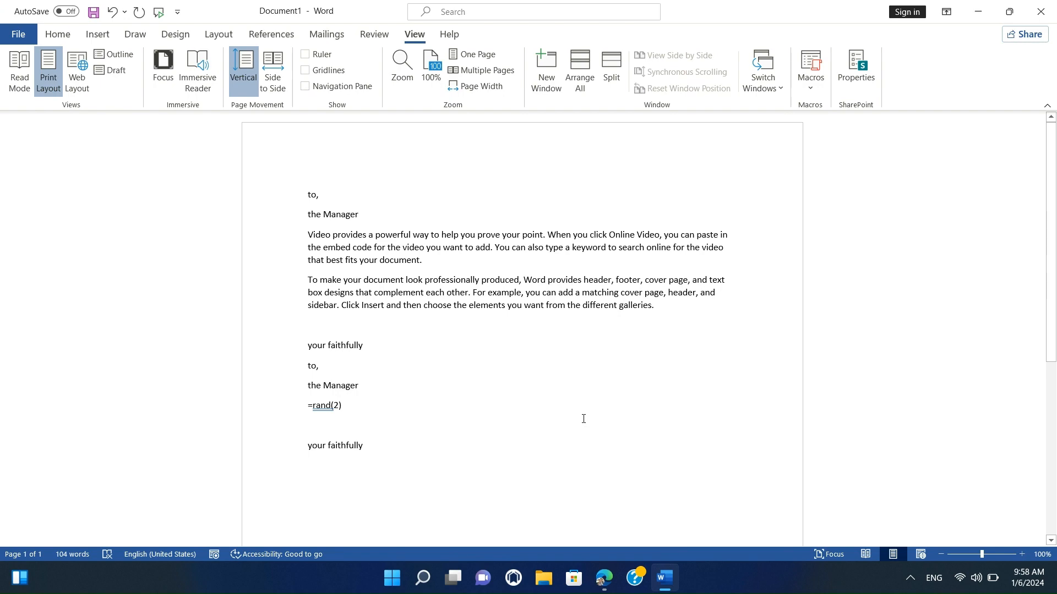
Run Macro1 directly after the last "your faithfully" and undo the text it inserts.
{"action": "left_click", "coordinate": [810, 80]}
{"action": "left_click", "coordinate": [826, 104]}
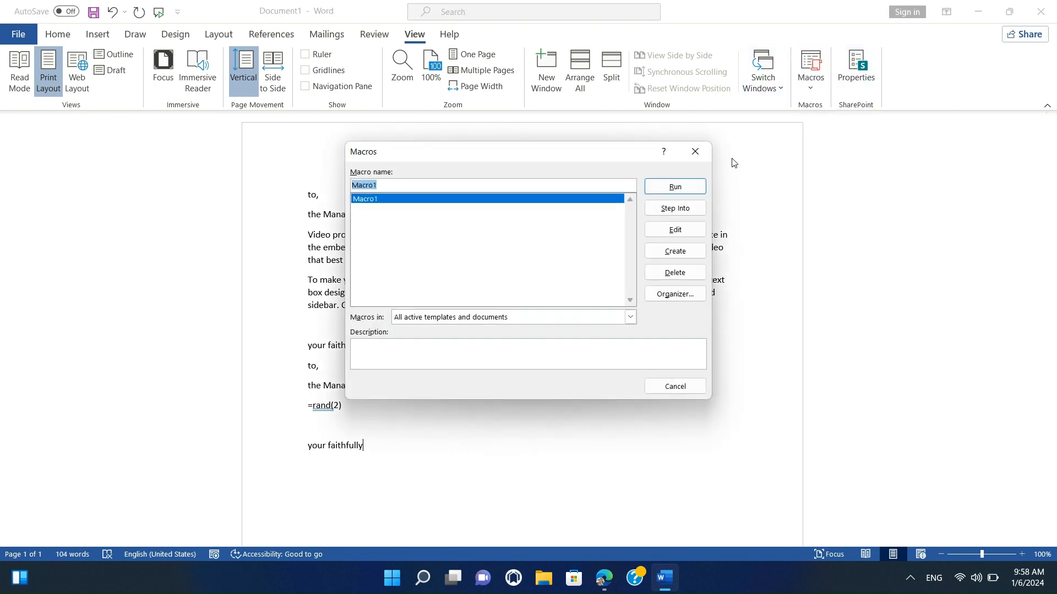
{"action": "left_click", "coordinate": [680, 190]}
{"action": "scroll", "coordinate": [574, 321], "scroll_direction": "down", "scroll_amount": 2}
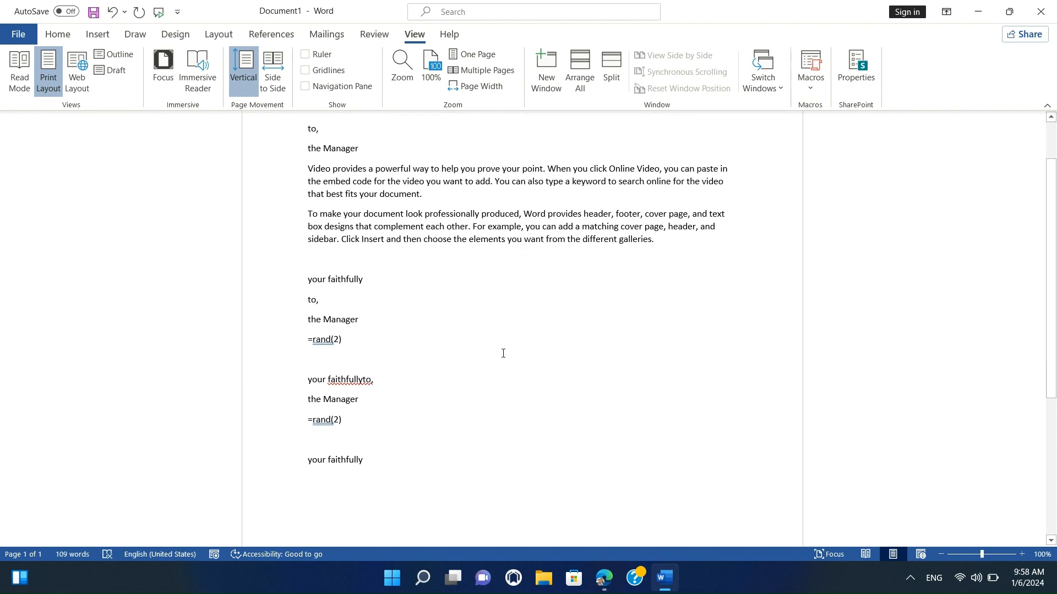
{"action": "key", "text": "ctrl+z"}
{"action": "key", "text": "ctrl+z"}
{"action": "key", "text": "ctrl+z"}
{"action": "key", "text": "ctrl+z"}
{"action": "key", "text": "ctrl+z"}
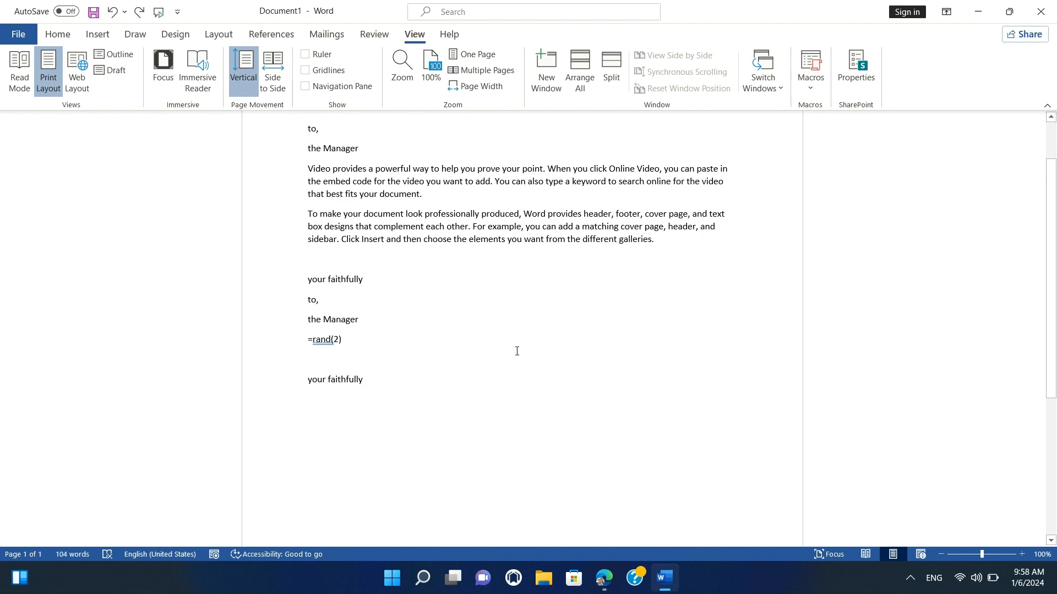
Expand the second letter's =rand(2) line into sample paragraphs and run Macro1 on a new line below its closing.
{"action": "key", "text": "ctrl+y"}
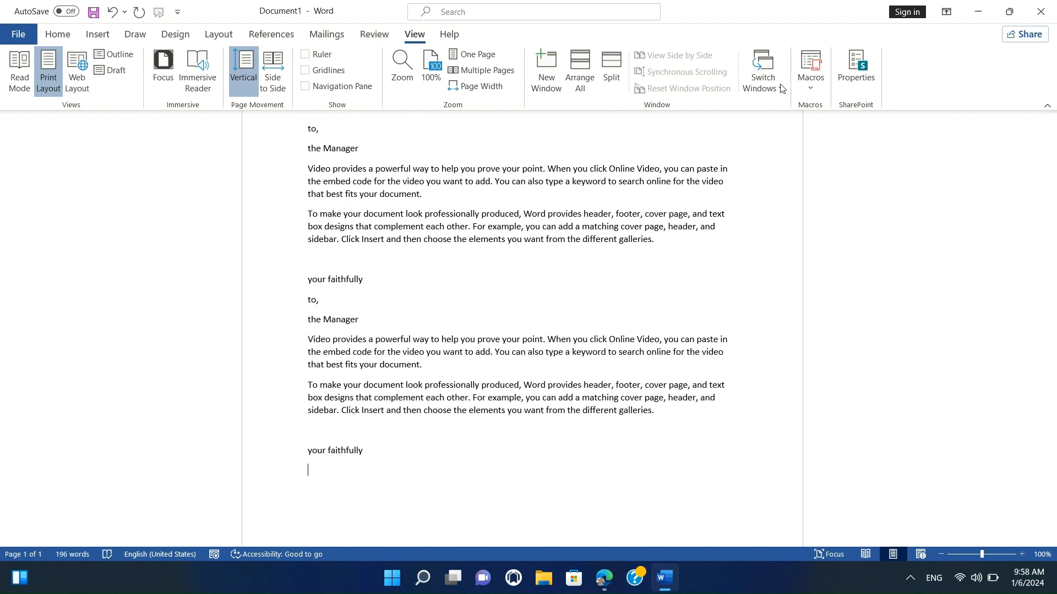
{"action": "left_click", "coordinate": [810, 77]}
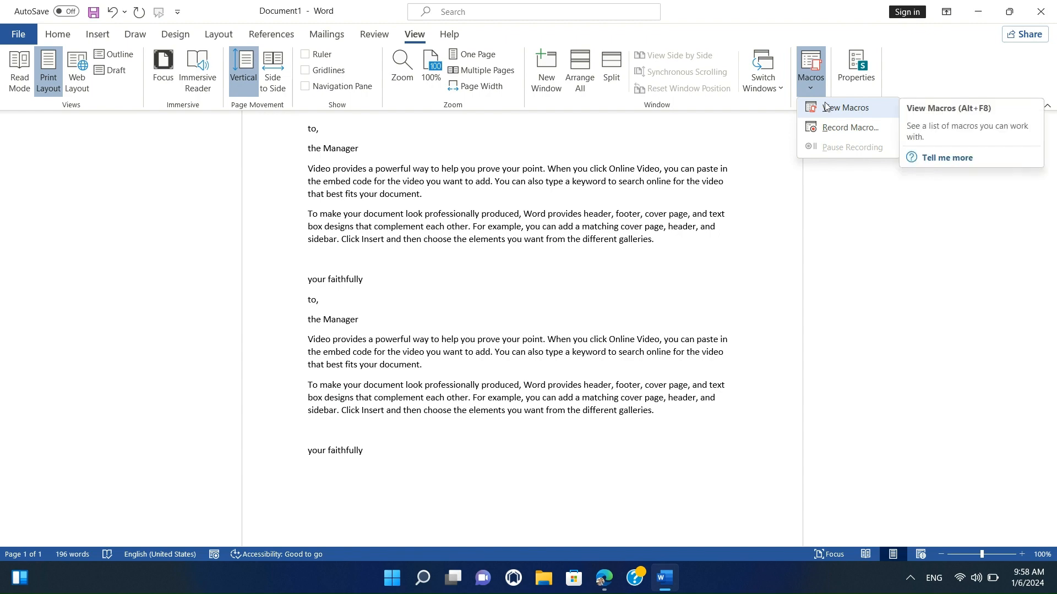
{"action": "left_click", "coordinate": [825, 108]}
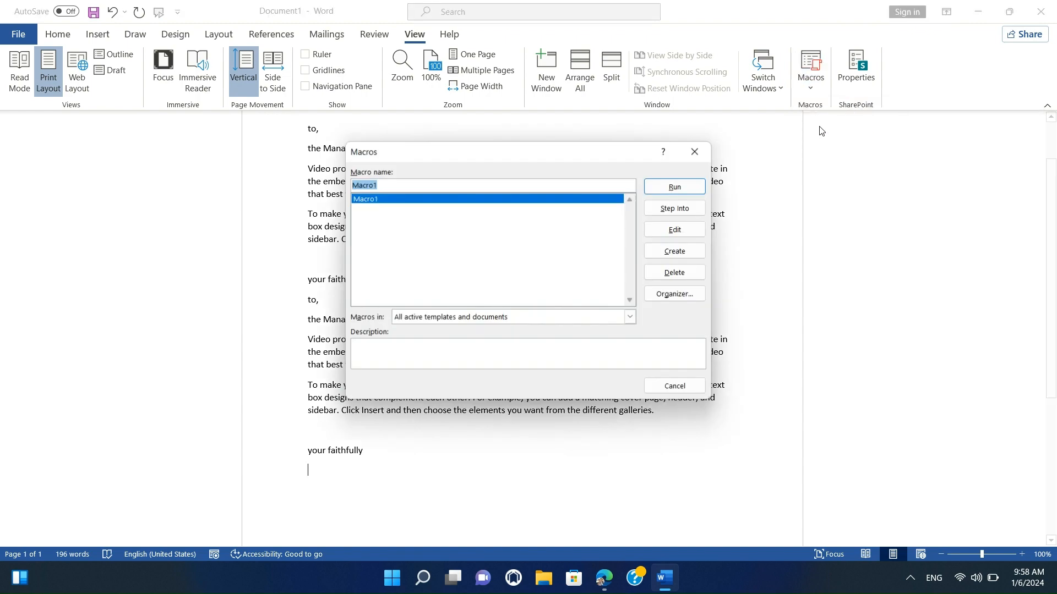
{"action": "left_click", "coordinate": [673, 187]}
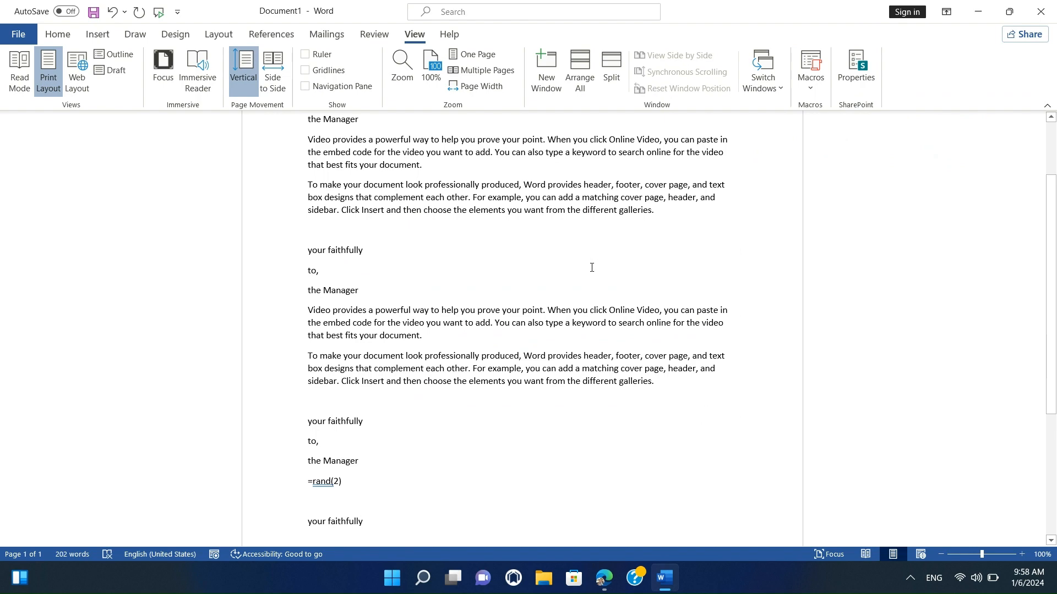
{"action": "scroll", "coordinate": [598, 287], "scroll_direction": "down", "scroll_amount": 3}
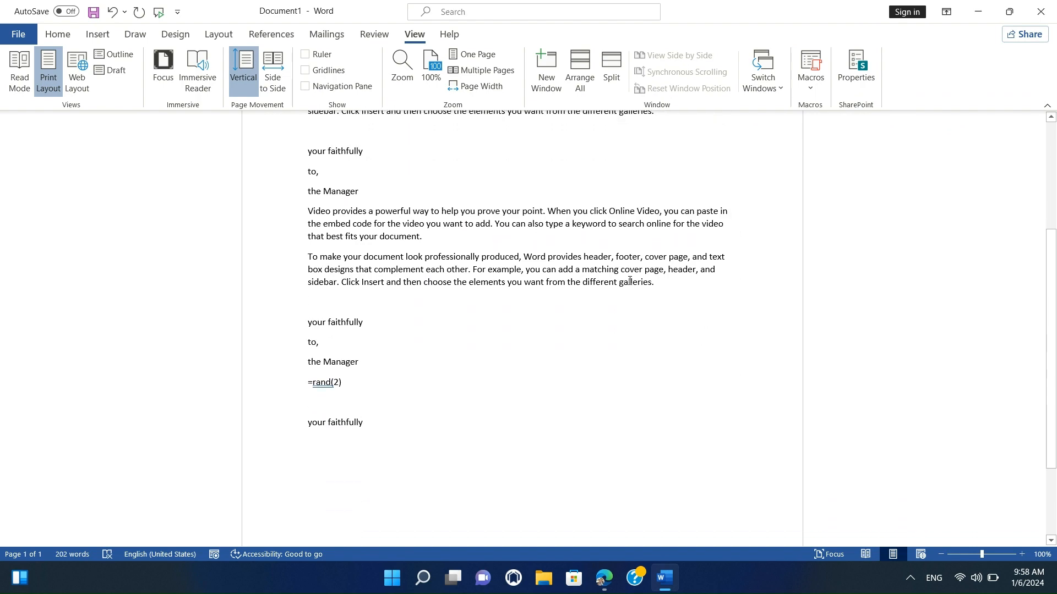
{"action": "scroll", "coordinate": [631, 281], "scroll_direction": "up", "scroll_amount": 6}
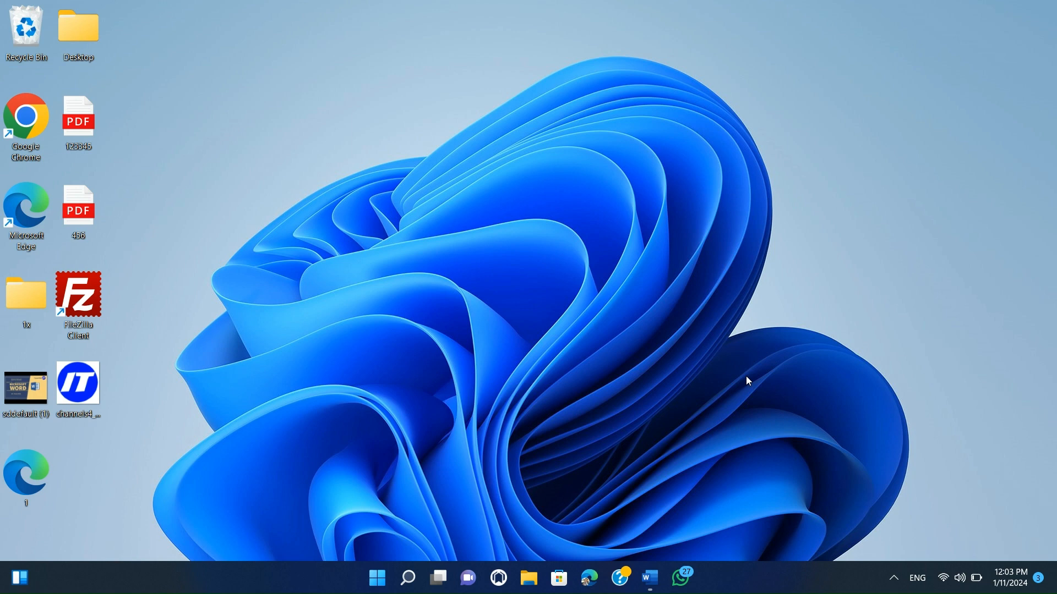
Switch to the Brochure document in Word and look through its first pages.
{"action": "mouse_move", "coordinate": [653, 589]}
{"action": "left_click", "coordinate": [662, 587]}
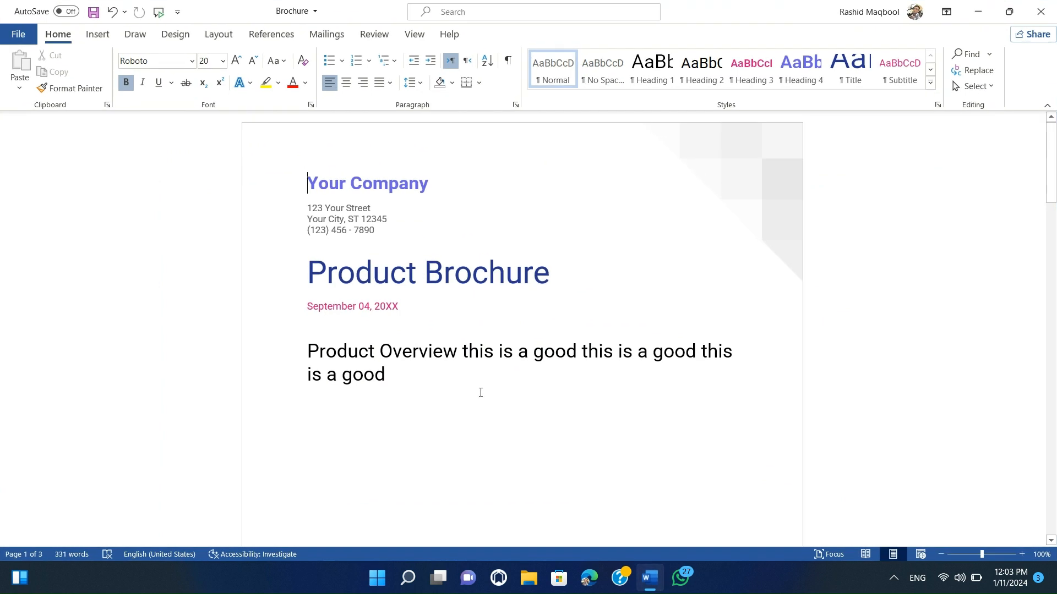
{"action": "scroll", "coordinate": [366, 255], "scroll_direction": "down", "scroll_amount": 3}
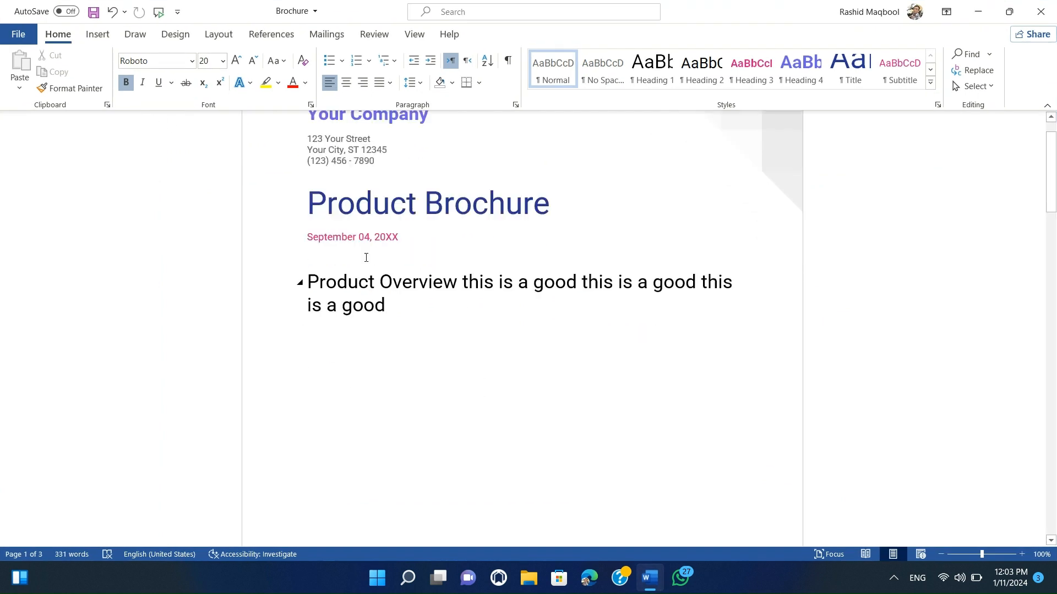
{"action": "scroll", "coordinate": [366, 258], "scroll_direction": "down", "scroll_amount": 5}
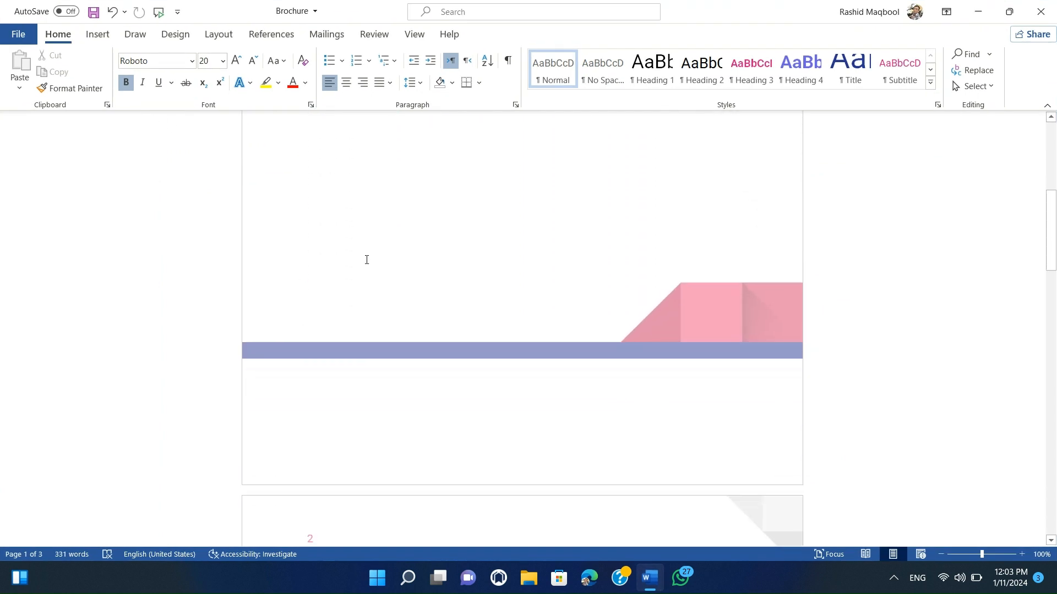
{"action": "scroll", "coordinate": [366, 263], "scroll_direction": "up", "scroll_amount": 8}
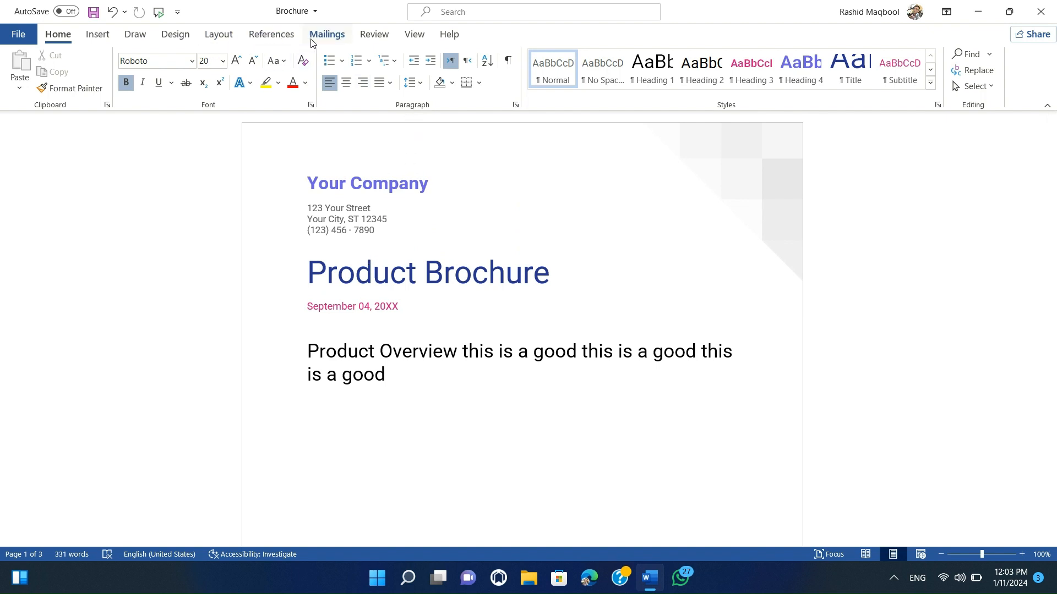
Examine the Brochure's document properties, including the summary fields in Advanced Properties and the entry for adding an author.
{"action": "left_click", "coordinate": [414, 36]}
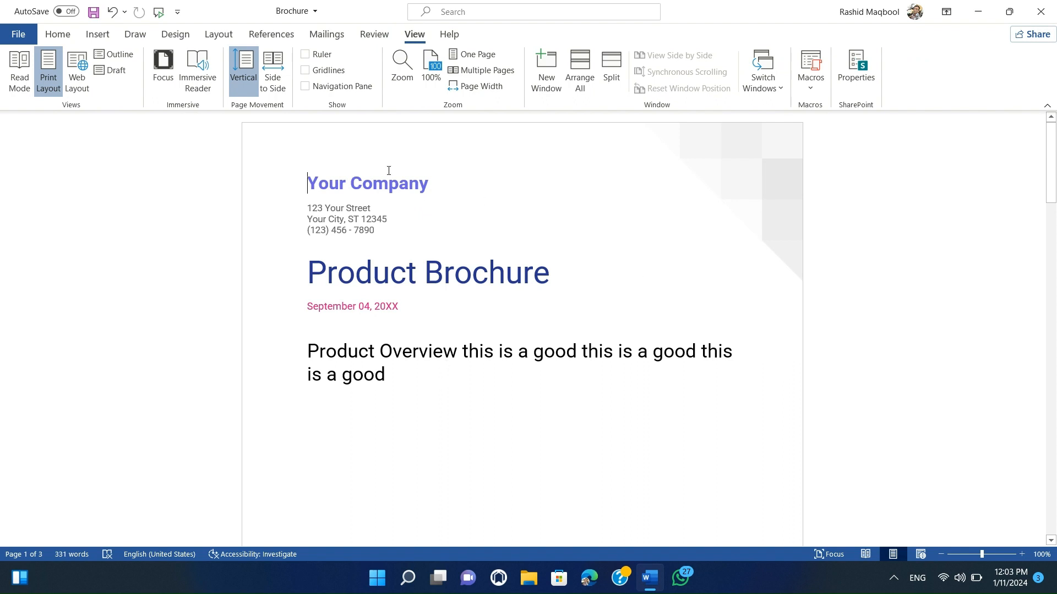
{"action": "left_click", "coordinate": [868, 84]}
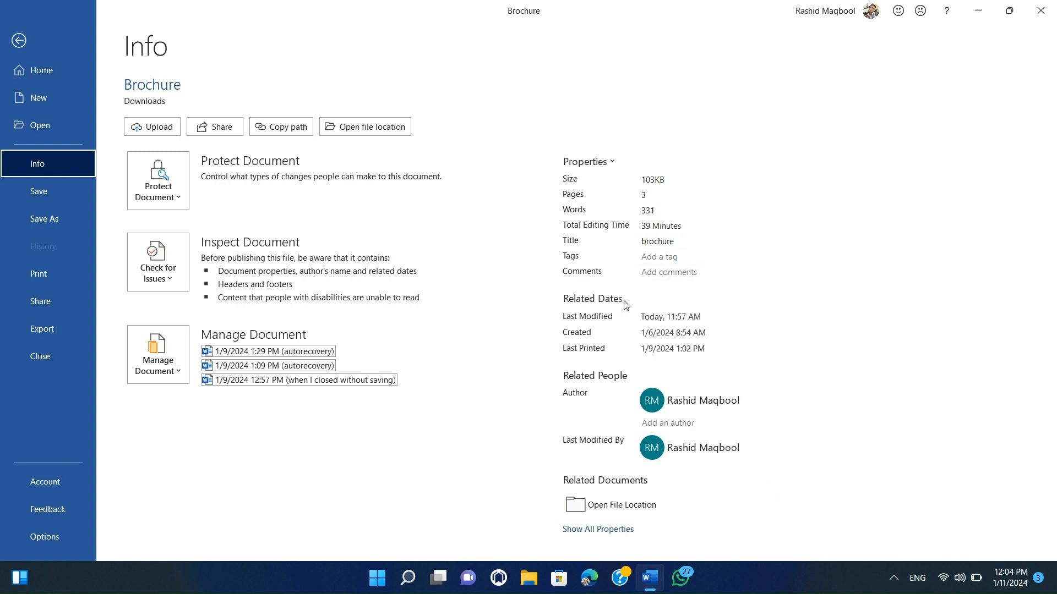
{"action": "left_click", "coordinate": [615, 162]}
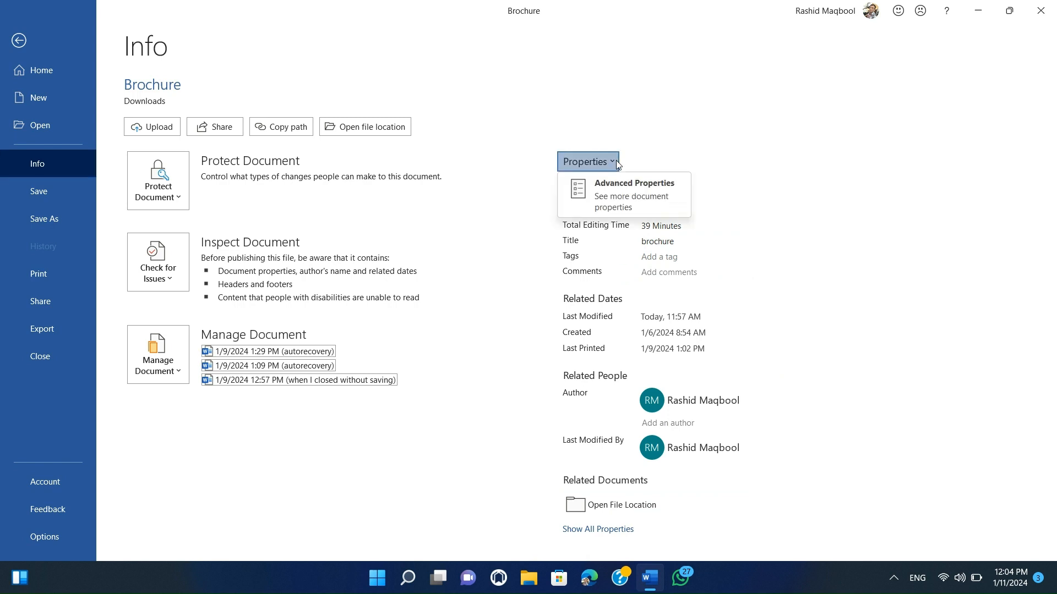
{"action": "left_click", "coordinate": [631, 198]}
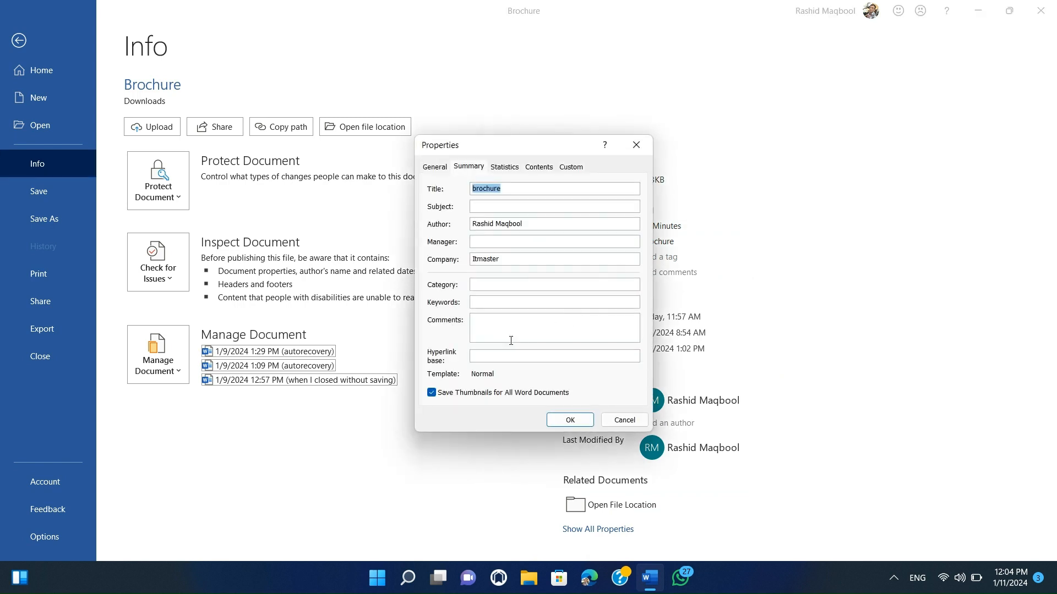
{"action": "left_click", "coordinate": [535, 255]}
{"action": "left_click", "coordinate": [511, 238]}
{"action": "left_click", "coordinate": [570, 420]}
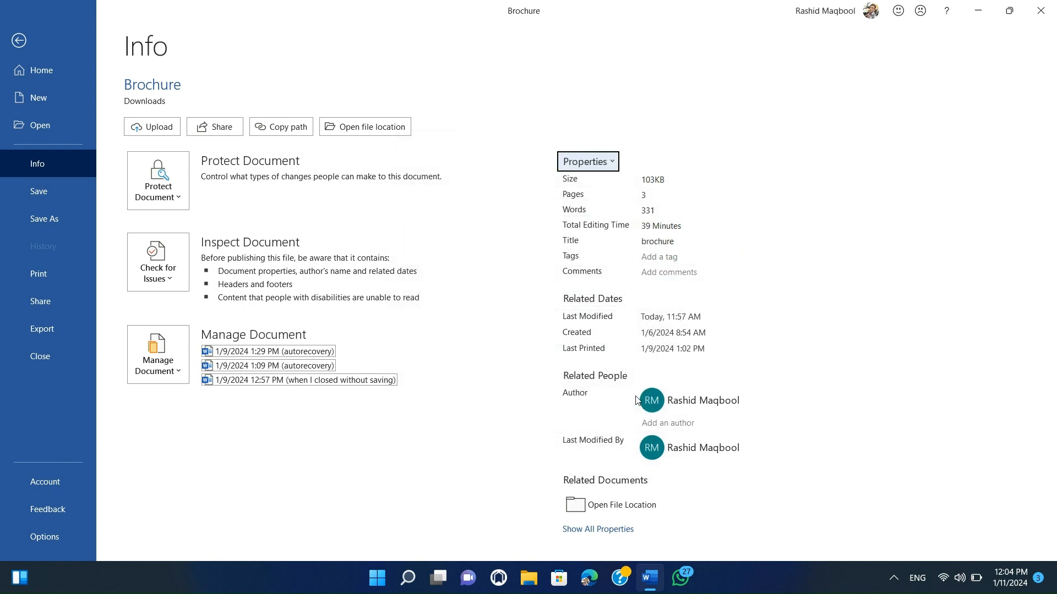
{"action": "left_click", "coordinate": [640, 422]}
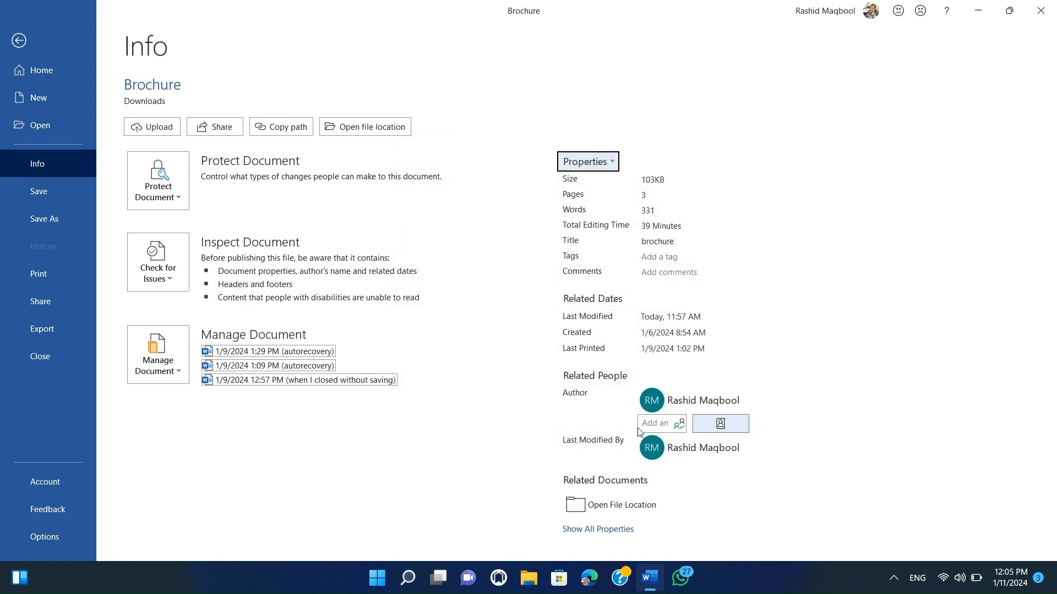
{"action": "left_click", "coordinate": [638, 433]}
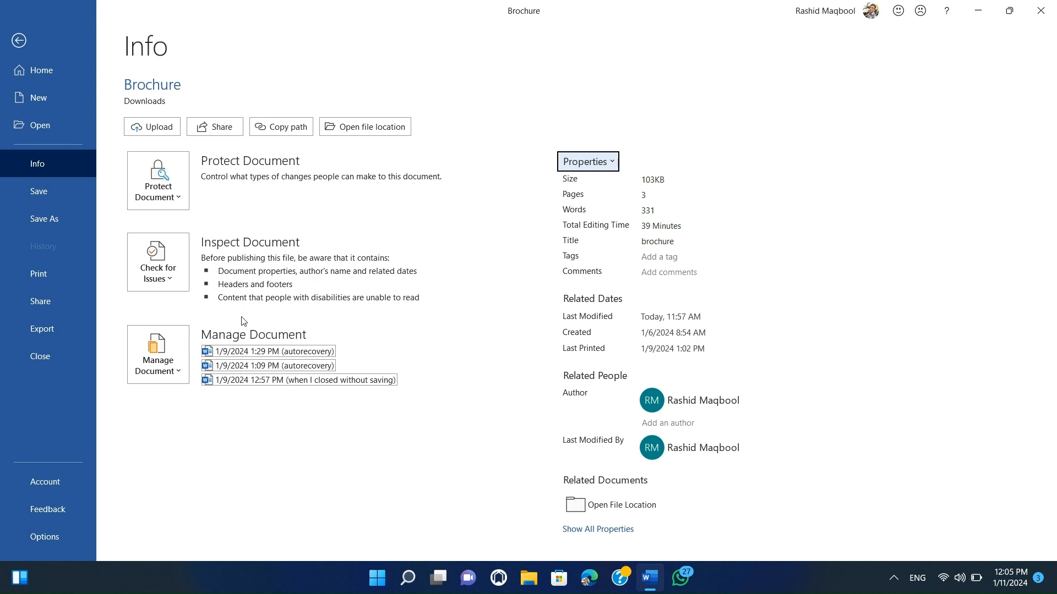
View the Brochure's sharing options and return to the document page.
{"action": "left_click", "coordinate": [64, 303]}
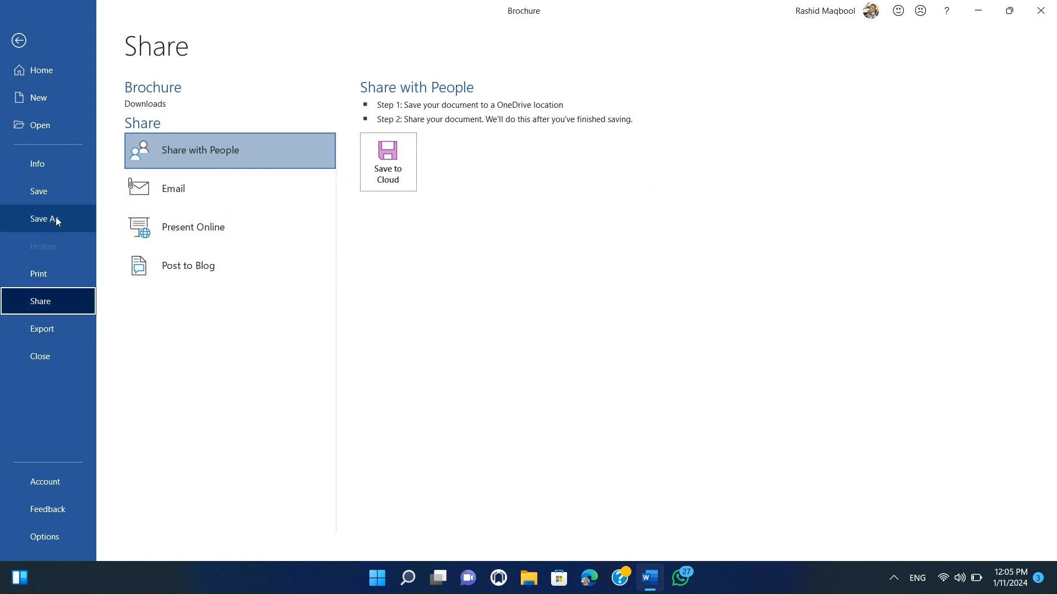
{"action": "left_click", "coordinate": [67, 168]}
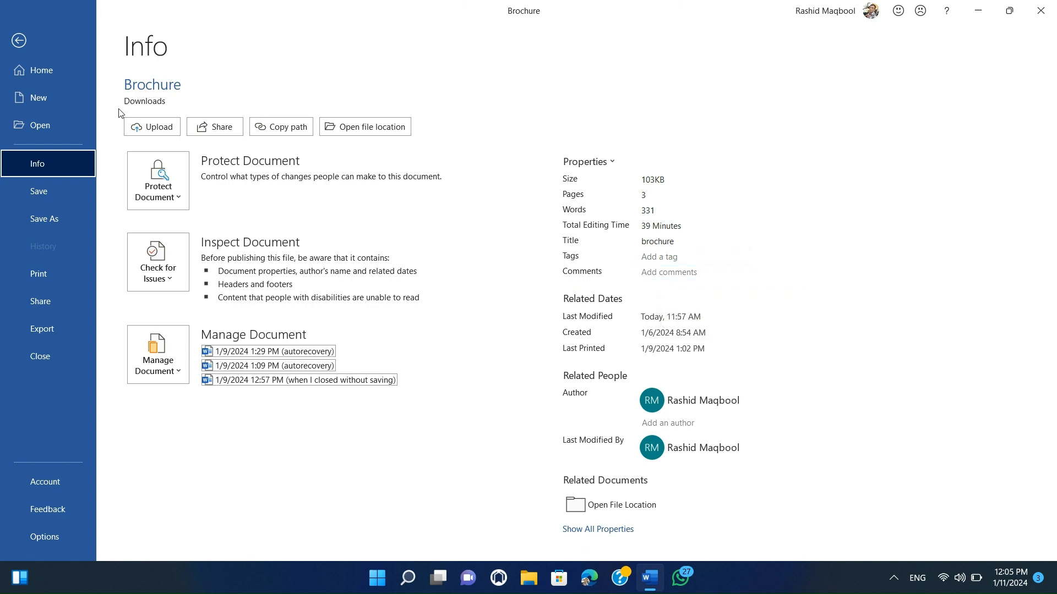
{"action": "left_click", "coordinate": [21, 41]}
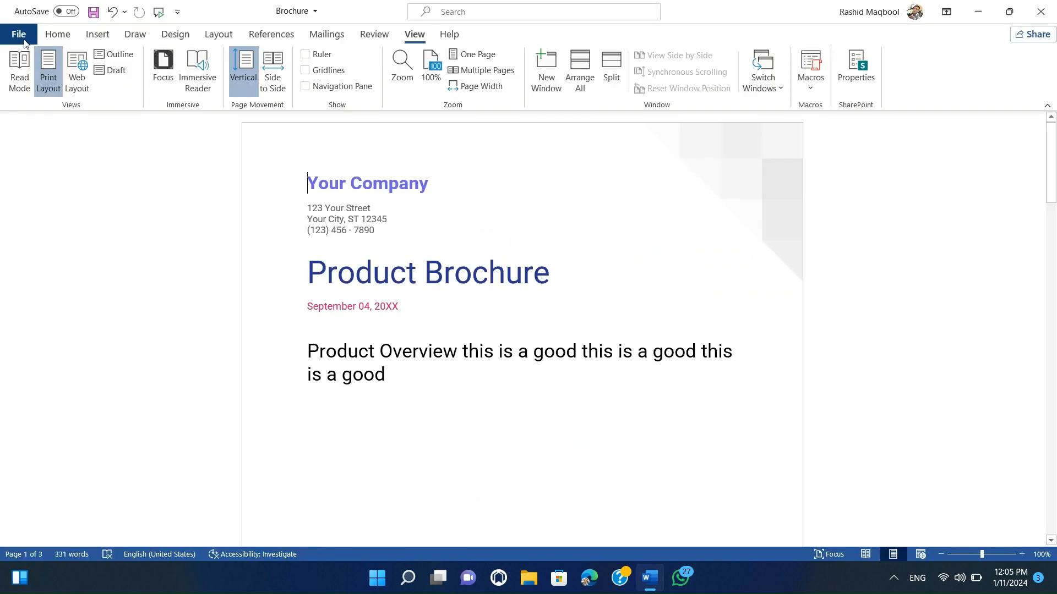